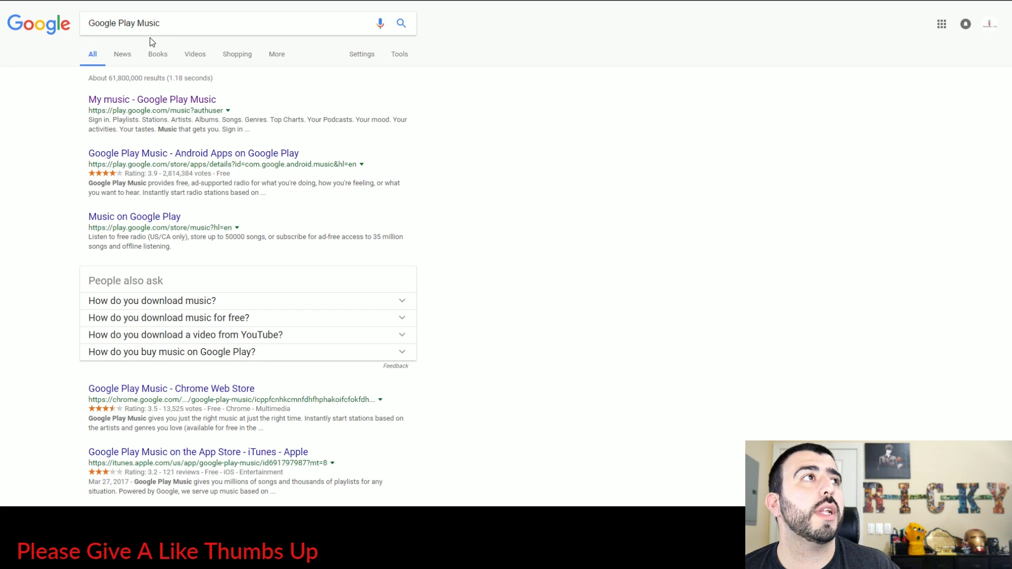
Open the 'My music - Google Play Music' search result and bring up the sections menu.
{"action": "left_click", "coordinate": [209, 107]}
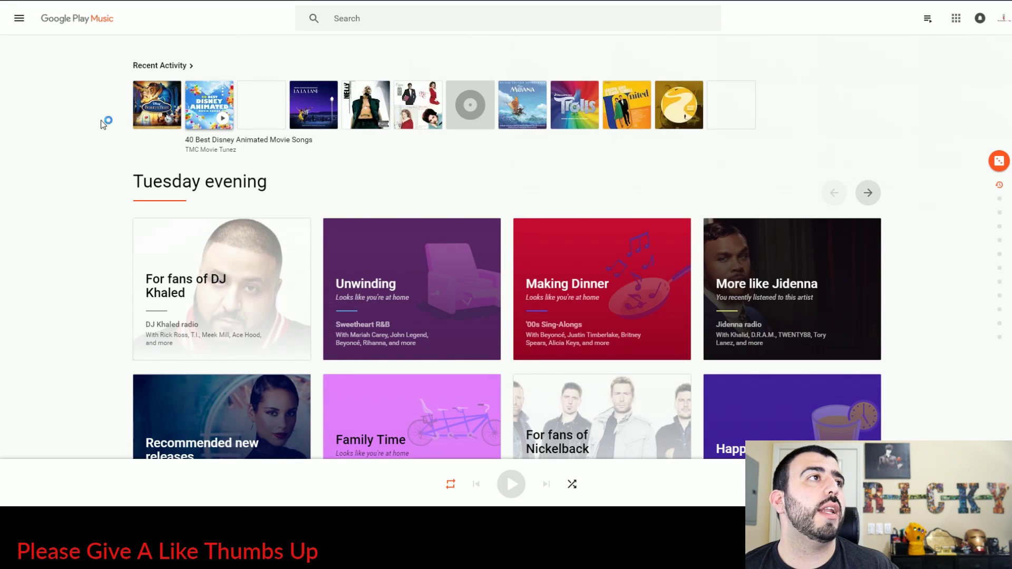
{"action": "left_click", "coordinate": [19, 22]}
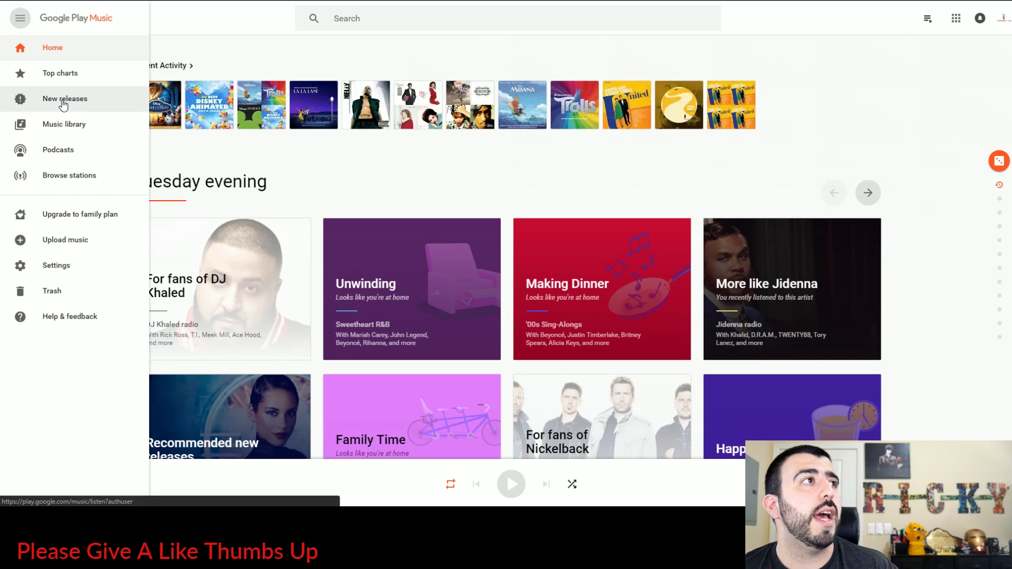
Open Play Music Settings and scroll down to 'Music from this computer'.
{"action": "left_click", "coordinate": [84, 267]}
{"action": "scroll", "coordinate": [136, 300], "scroll_direction": "down", "scroll_amount": 1}
{"action": "scroll", "coordinate": [136, 302], "scroll_direction": "down", "scroll_amount": 2}
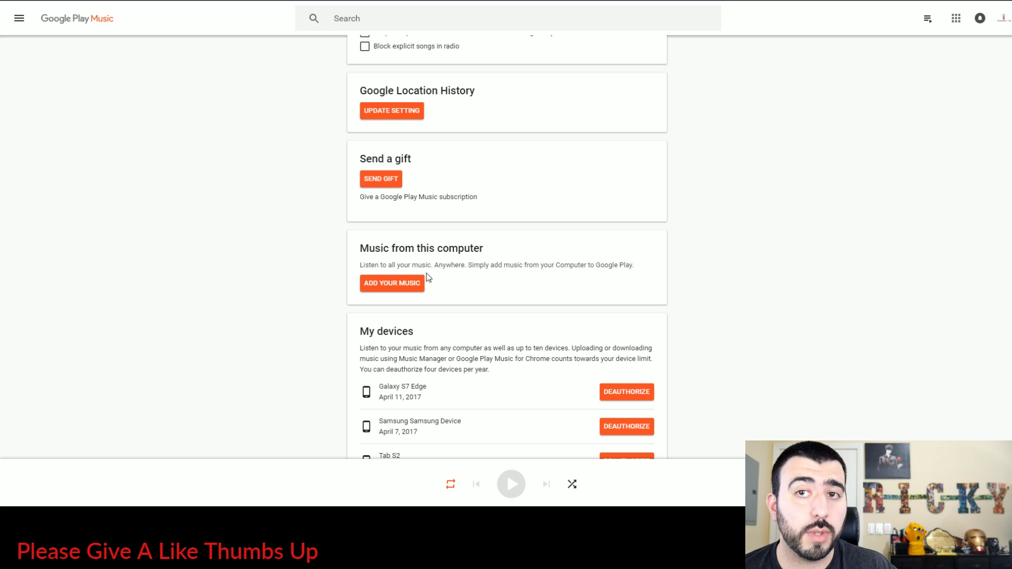
Choose Add your music, install Google Play Music for Chrome, and approve adding the app.
{"action": "left_click", "coordinate": [417, 287]}
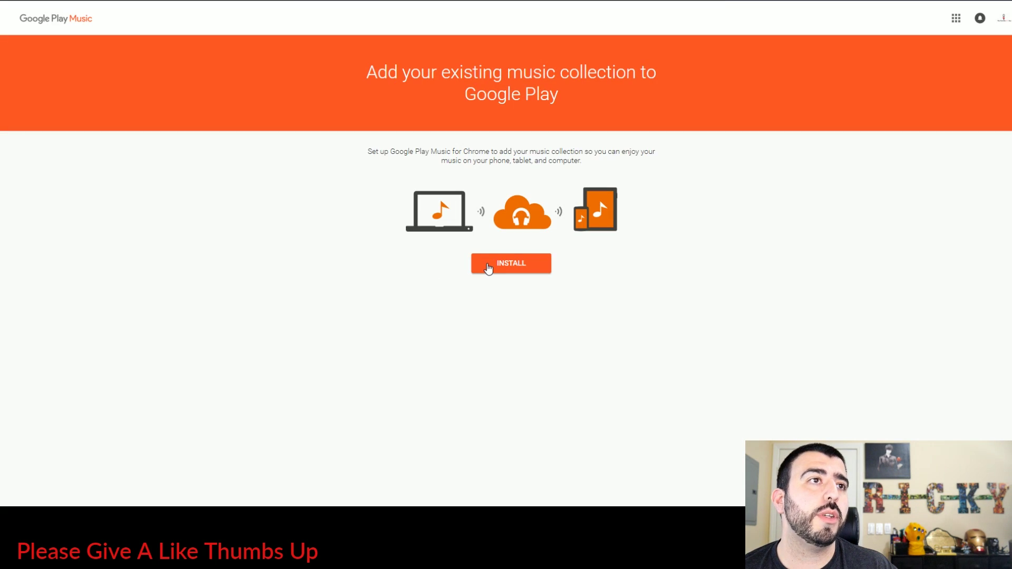
{"action": "left_click", "coordinate": [487, 266]}
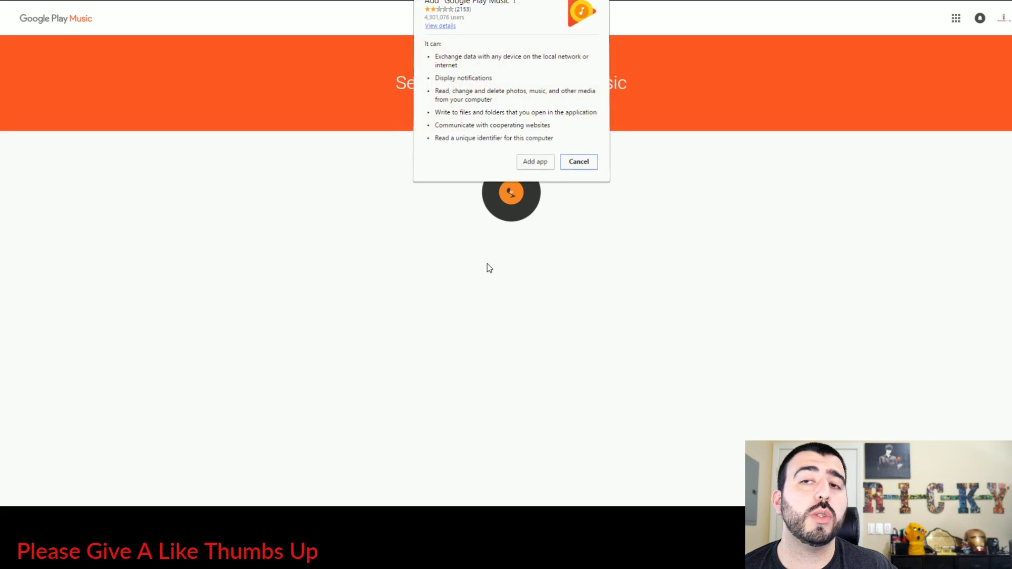
{"action": "left_click", "coordinate": [531, 166]}
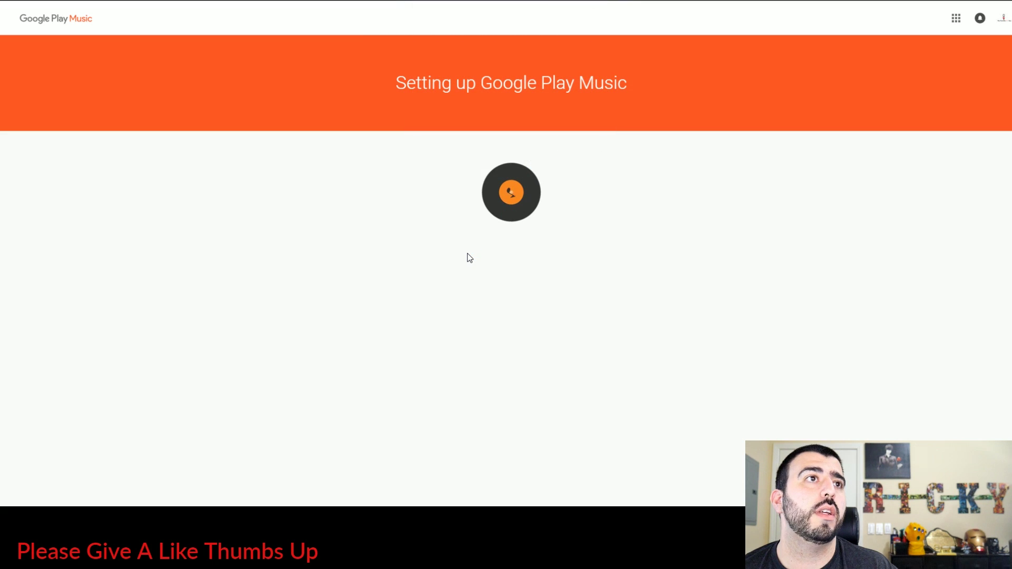